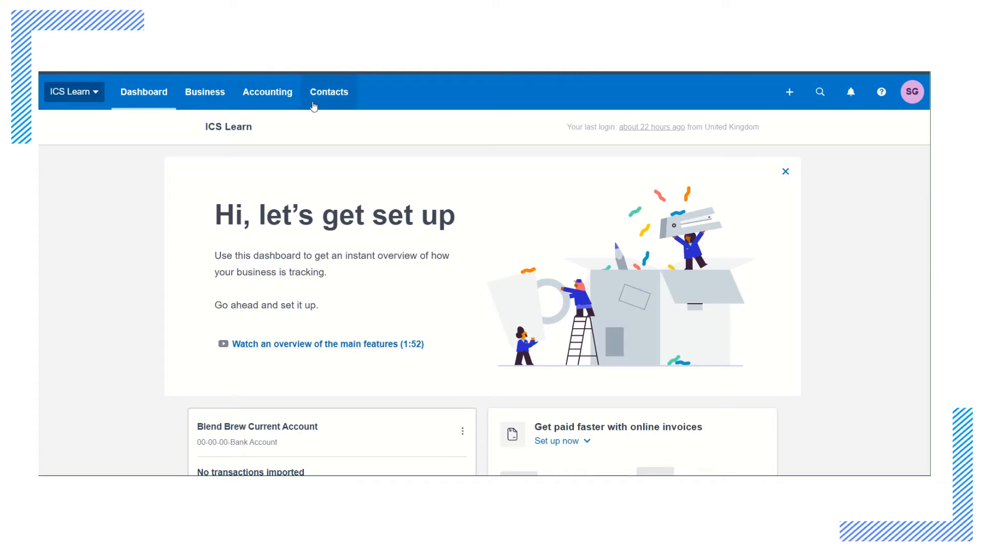
Open the chart of accounts and look through the codes, names, types and tax rates of the listed accounts
click(275, 102)
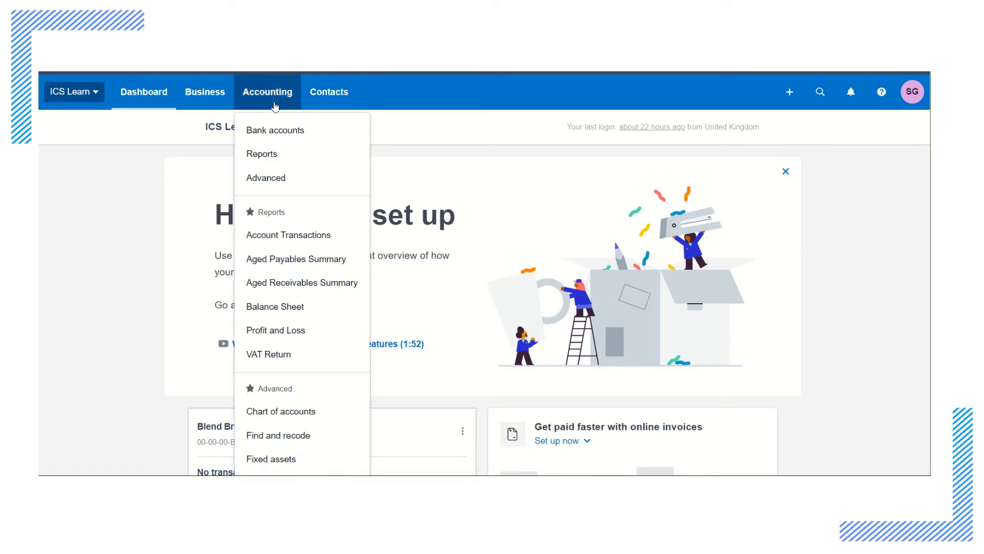
scroll(277, 122, down, 3)
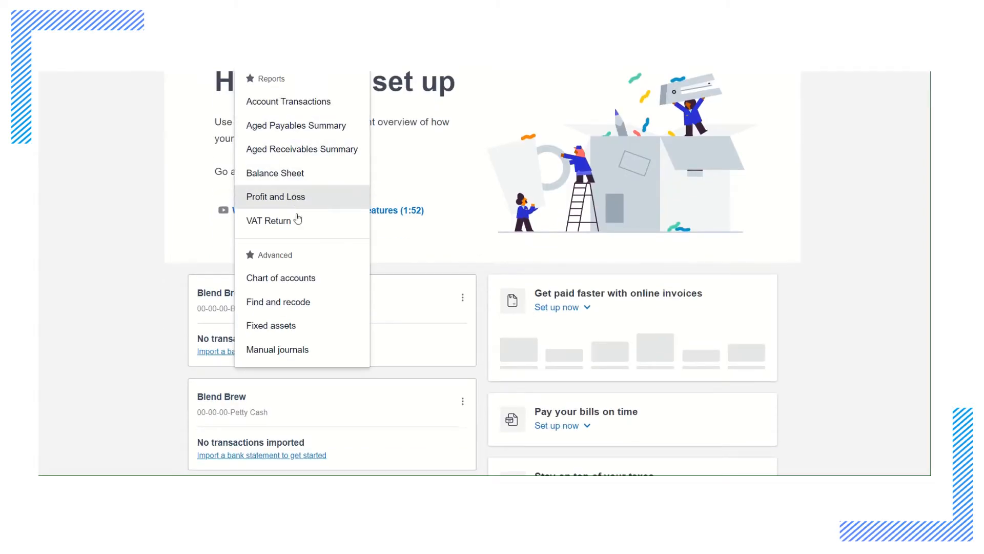
click(300, 286)
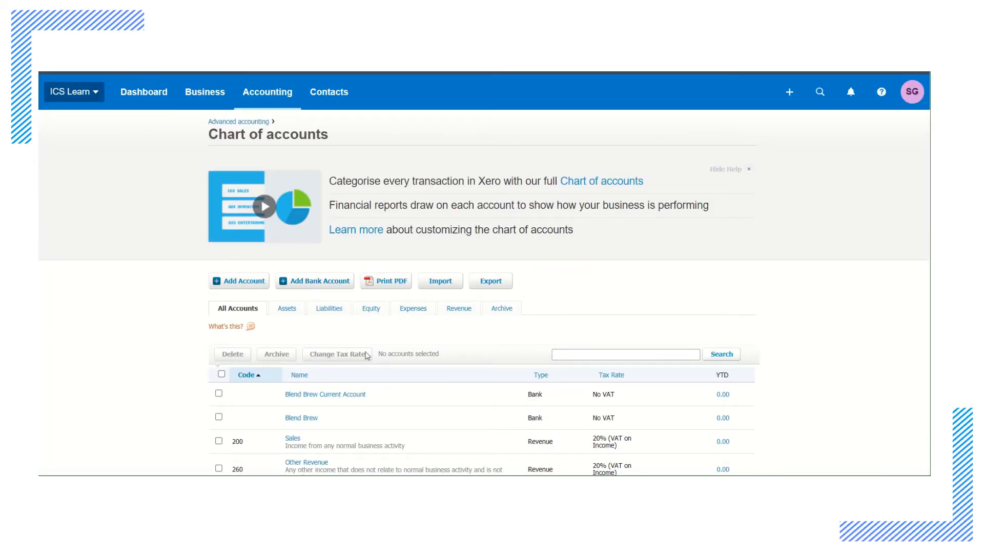
scroll(464, 362, down, 3)
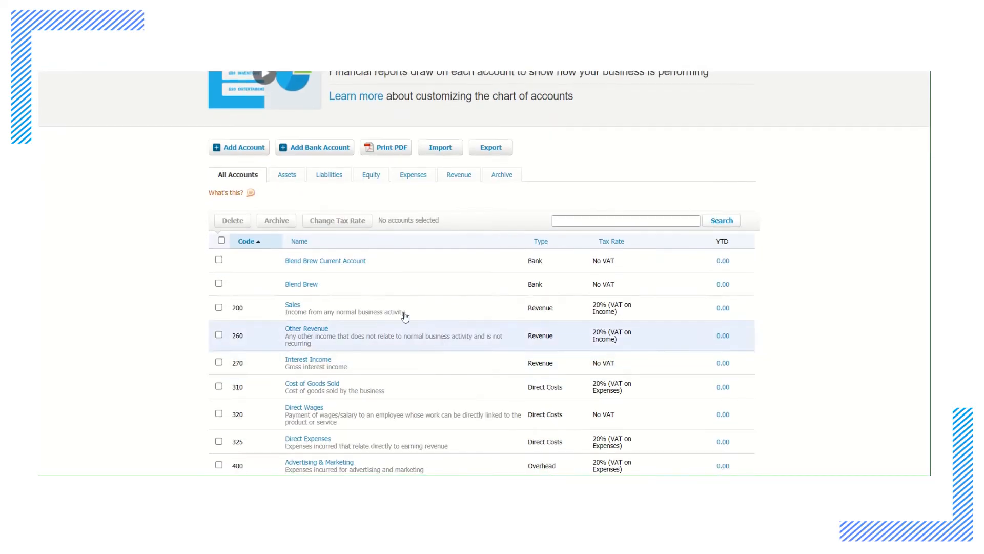
scroll(397, 313, down, 9)
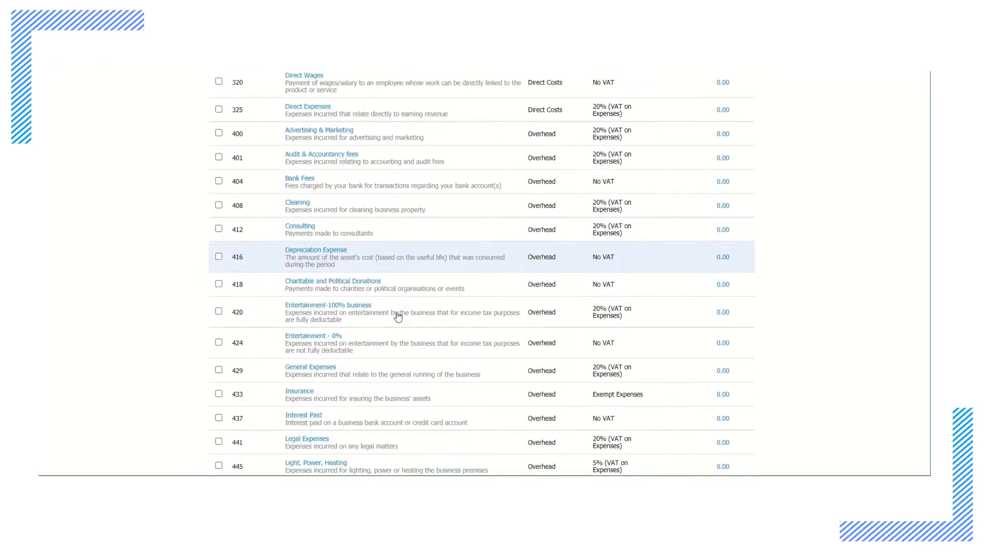
scroll(398, 317, down, 2)
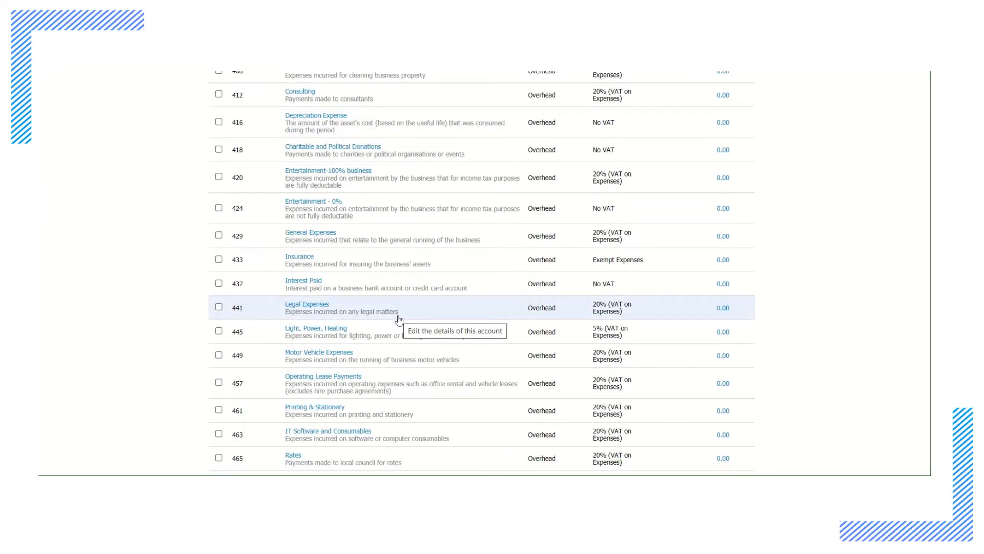
scroll(399, 320, up, 2)
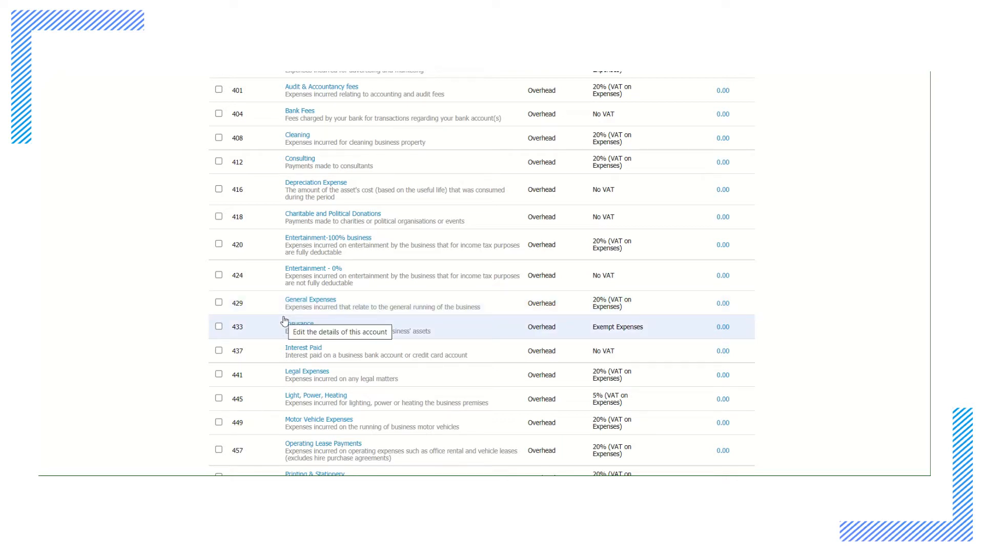
scroll(284, 321, up, 5)
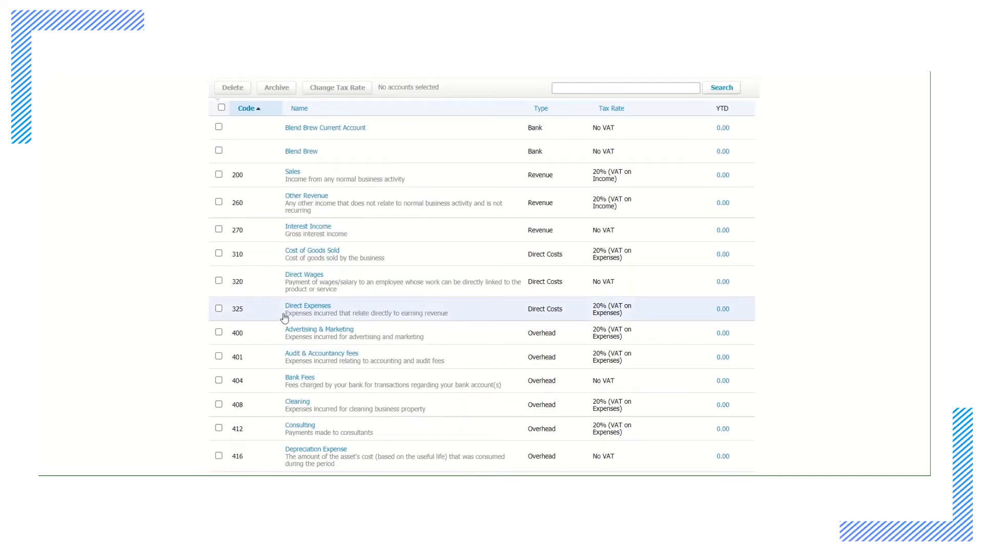
scroll(285, 317, up, 3)
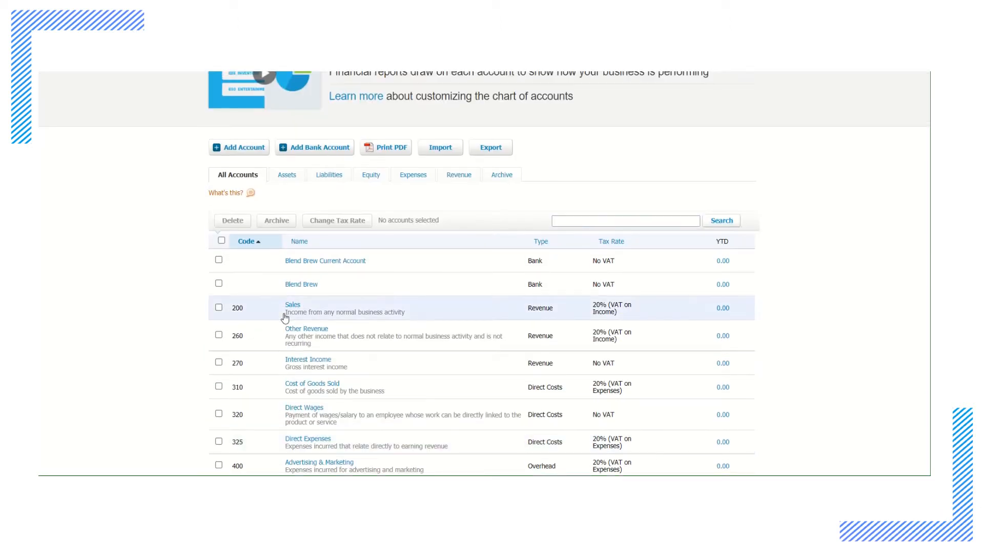
Start a new account with the account type Overhead and the code 425
click(251, 149)
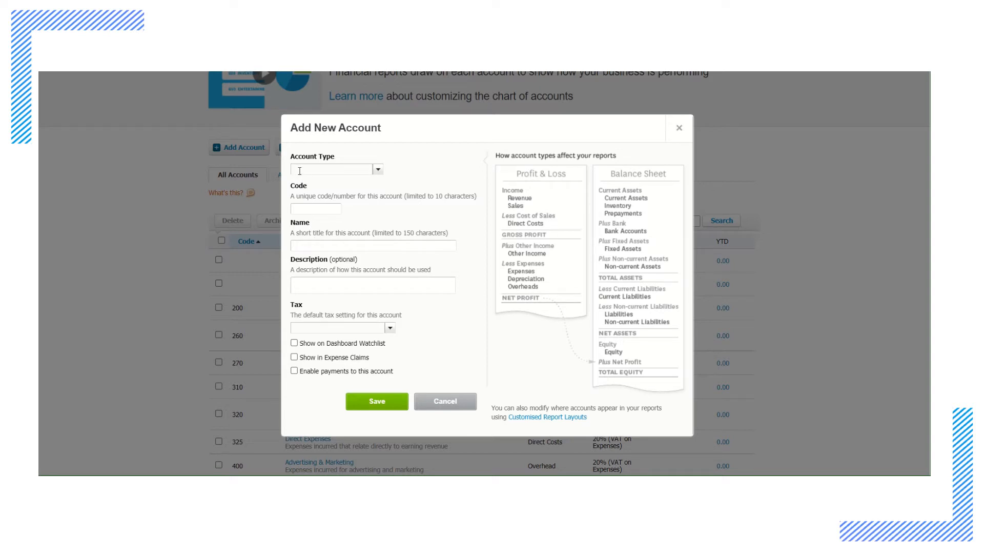
click(379, 175)
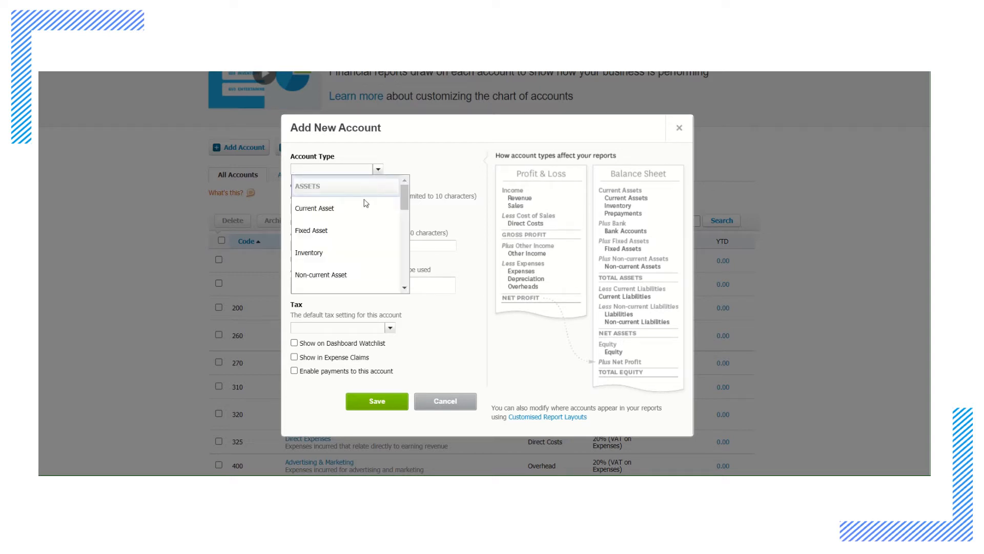
scroll(365, 220, down, 3)
scroll(365, 223, down, 5)
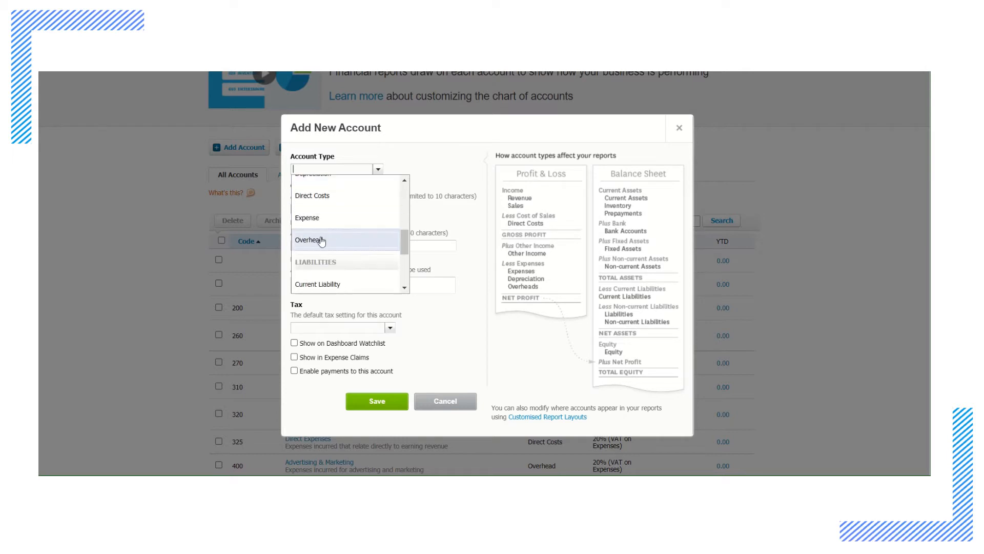
click(323, 239)
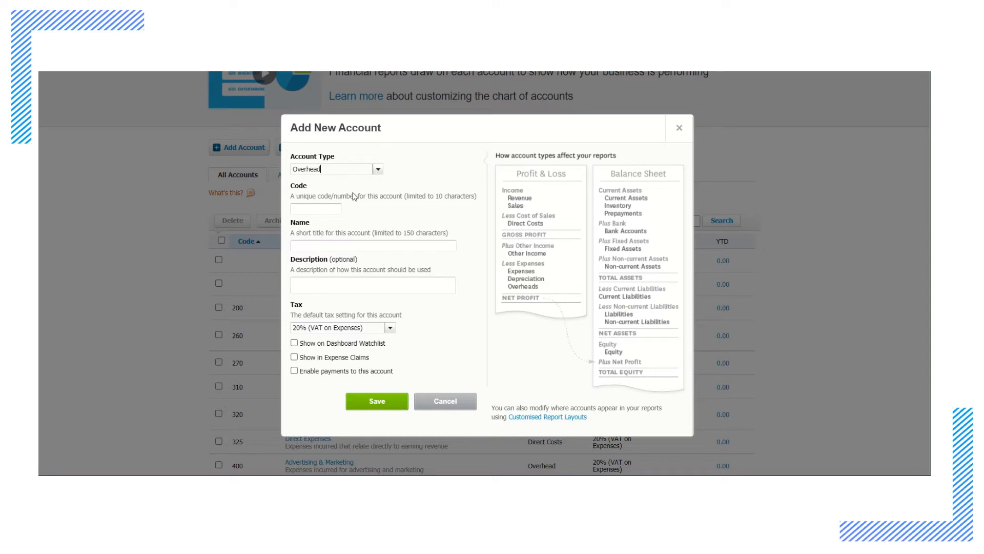
click(323, 209)
text(425)
Name the new account "Postage and Postal services"
click(337, 244)
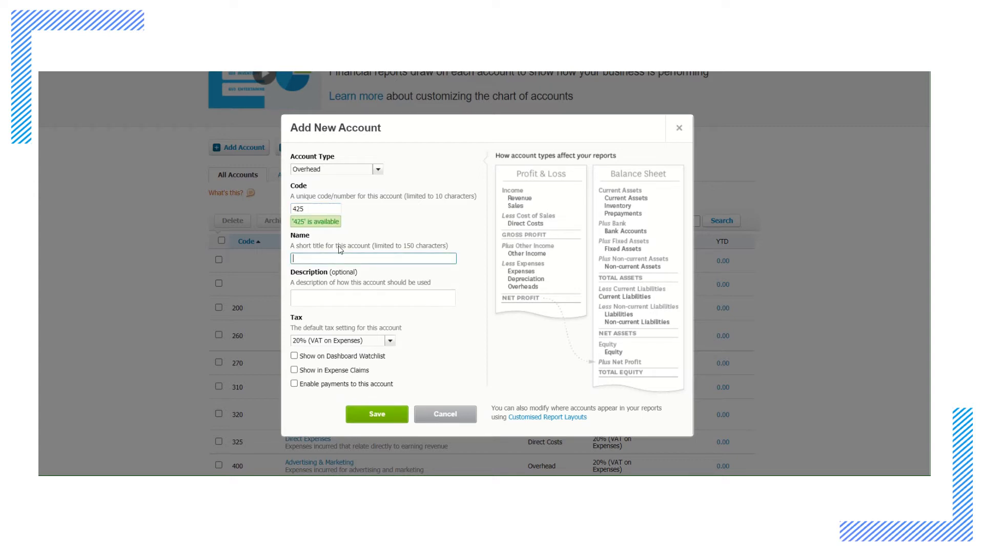
text(Postage and Postal services)
Describe the account as "Expenses incurred for postage and postal services" and save it
click(326, 296)
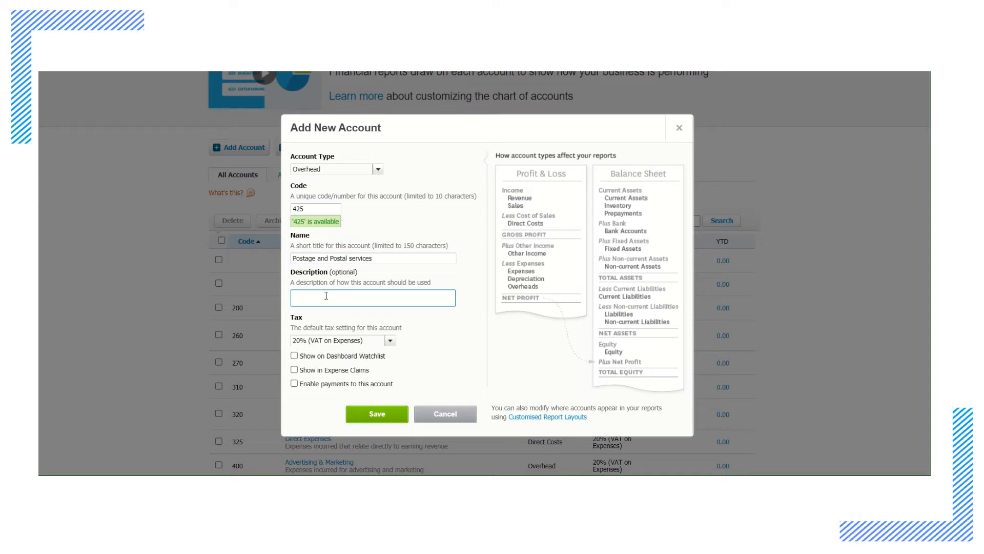
text(Expenses incurred for postage and postal services)
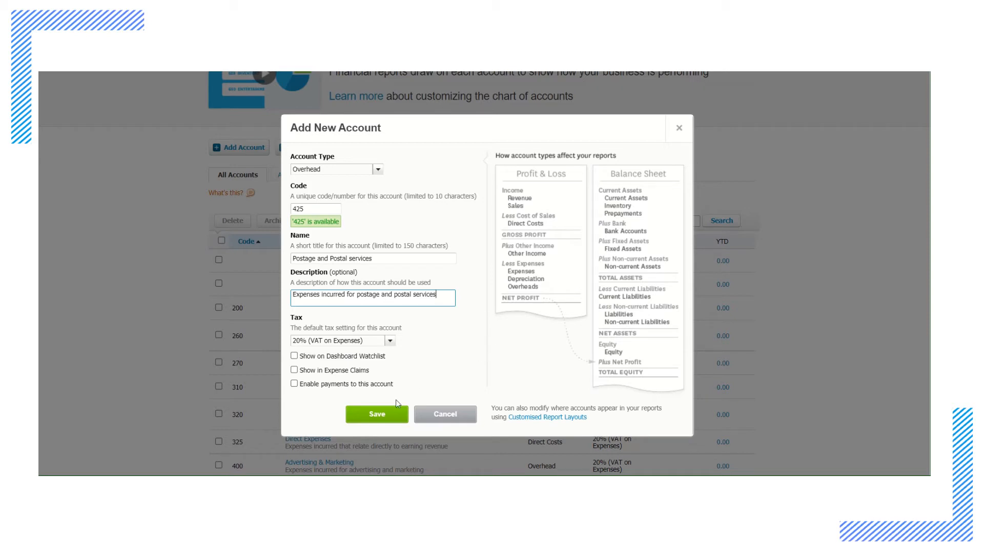
click(388, 416)
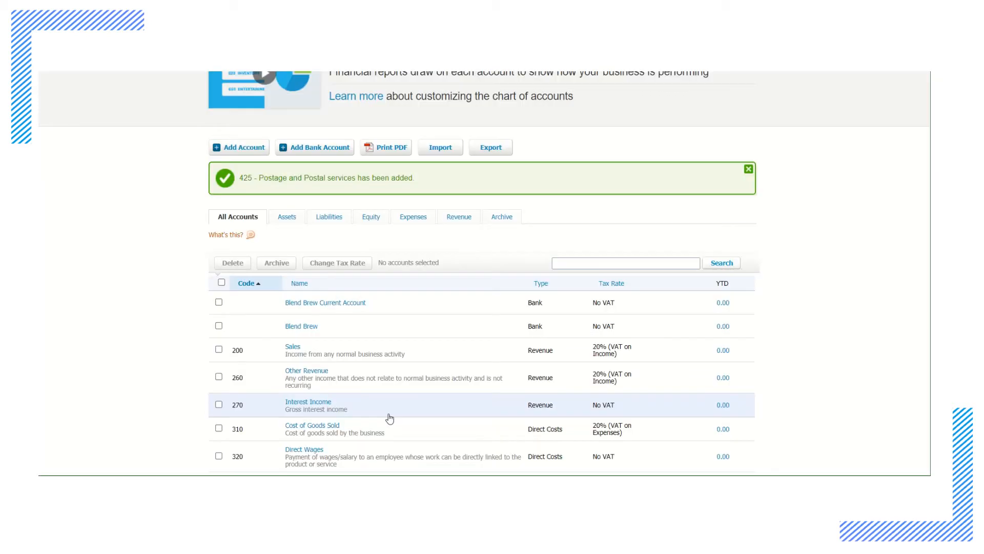
Look for the newly added postage account in the list of all accounts
scroll(374, 356, down, 4)
scroll(373, 355, down, 3)
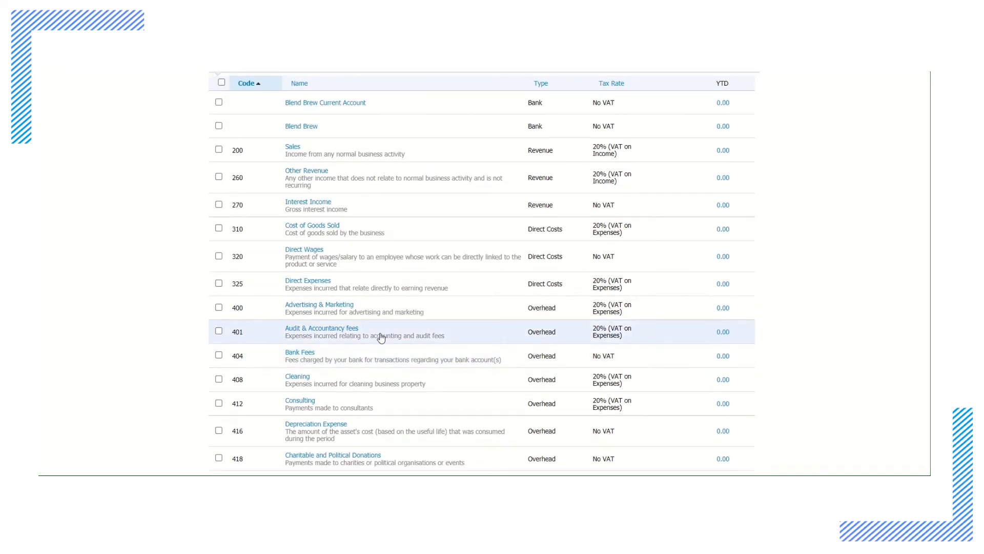
scroll(381, 336, down, 2)
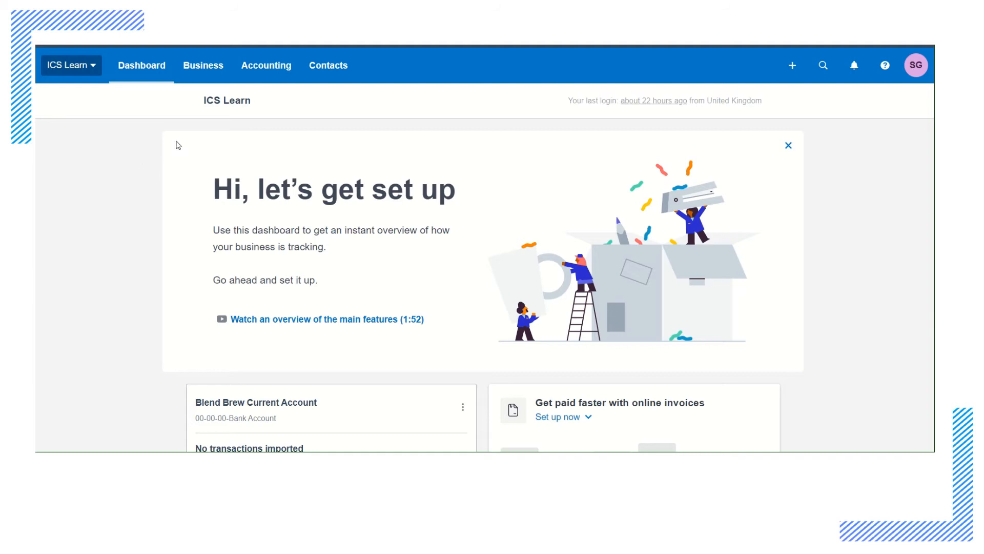
Open the chart of accounts from the dashboard and look through the full account list
click(265, 67)
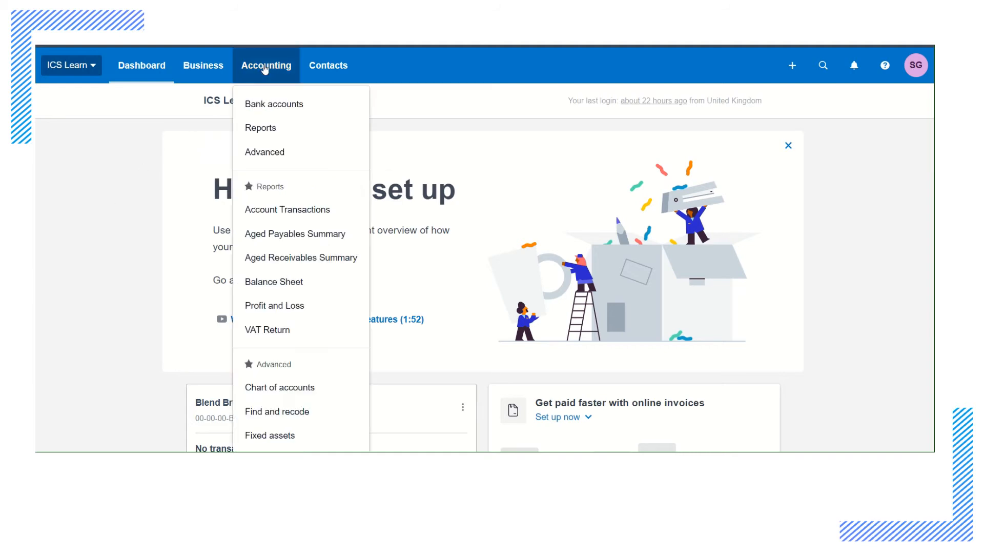
scroll(297, 128, down, 3)
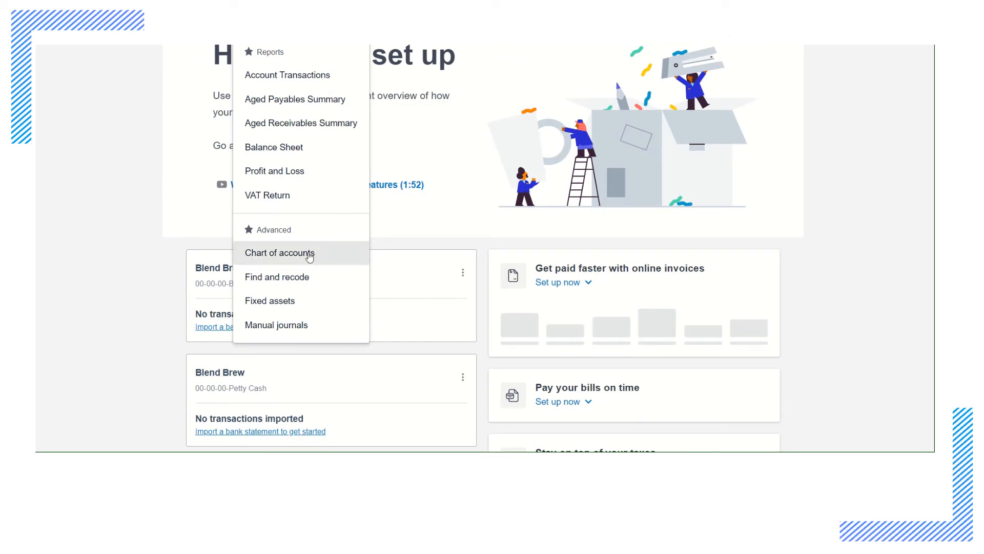
click(310, 253)
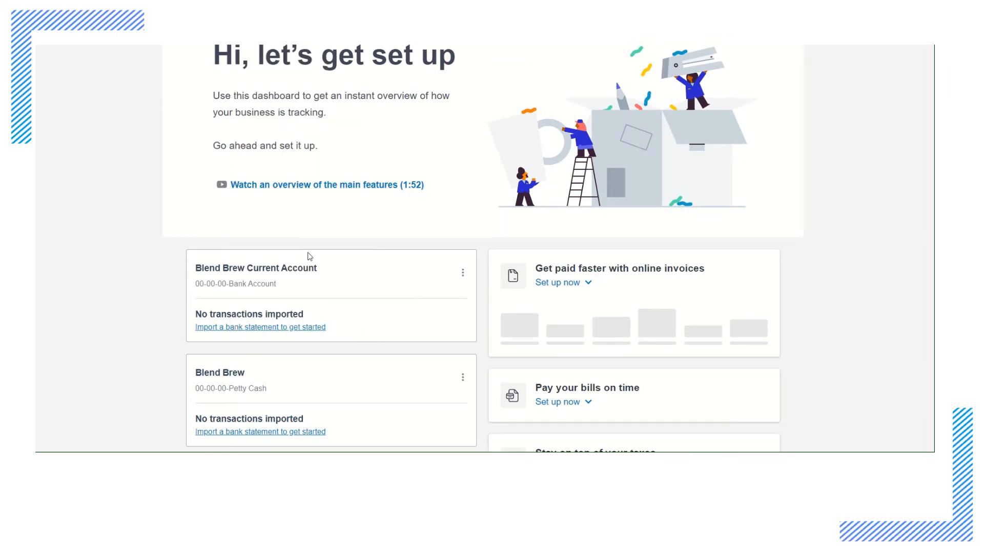
scroll(615, 302, down, 2)
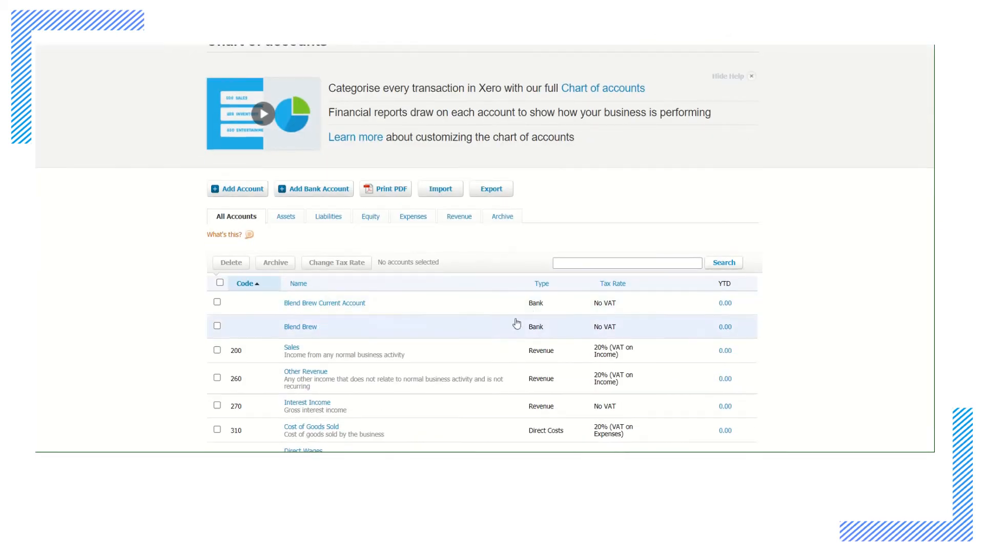
scroll(516, 323, down, 10)
scroll(514, 316, down, 4)
scroll(502, 322, up, 11)
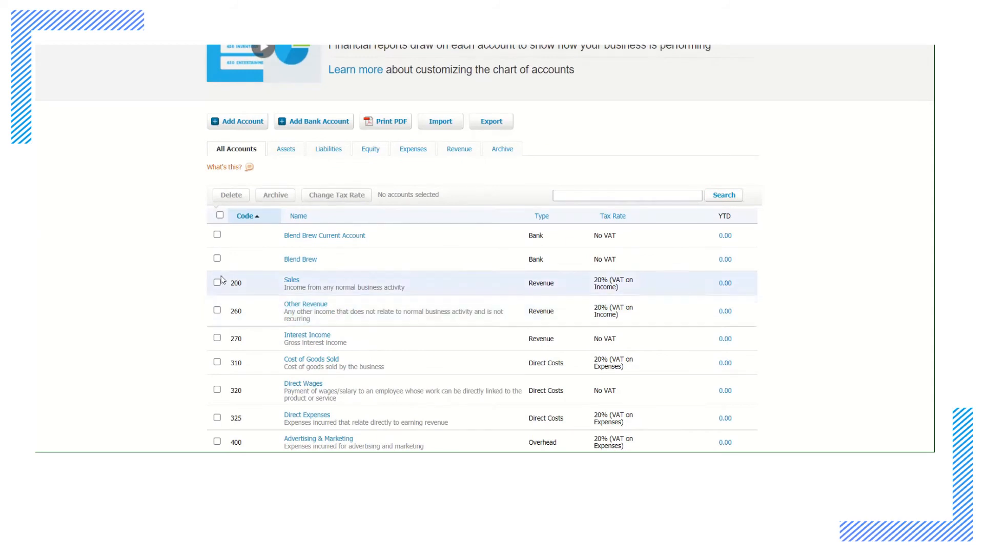
View only the asset accounts, followed by only the liability accounts
click(285, 152)
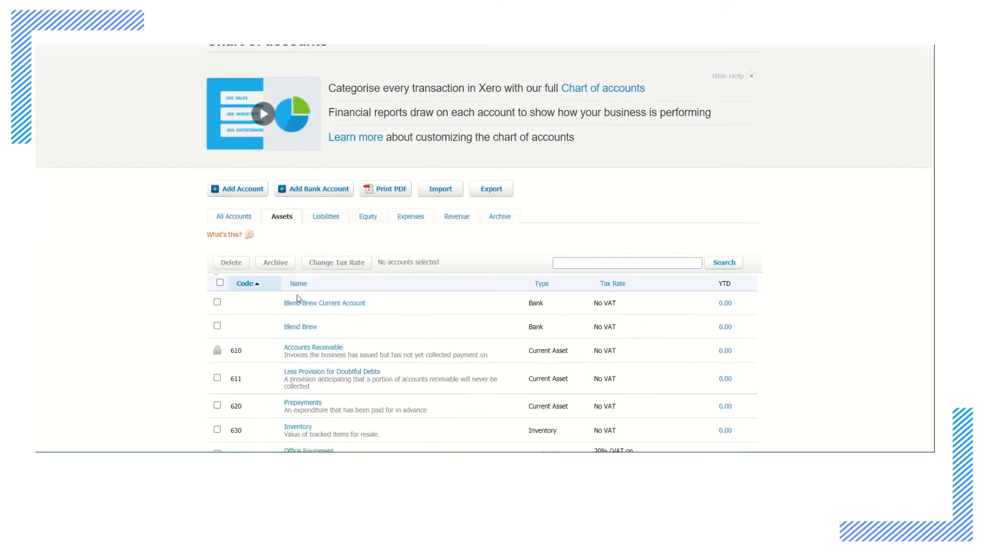
scroll(297, 294, down, 4)
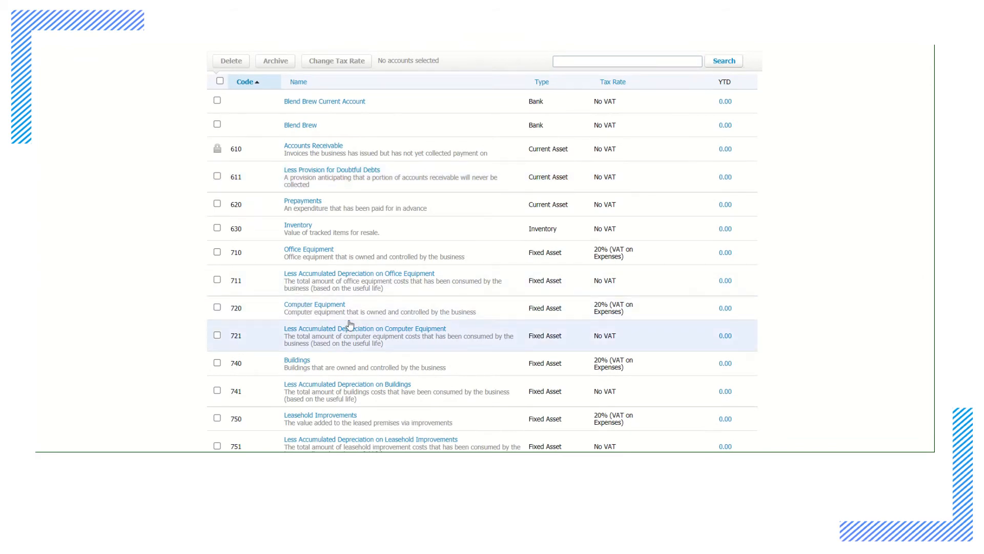
scroll(323, 144, up, 4)
click(328, 217)
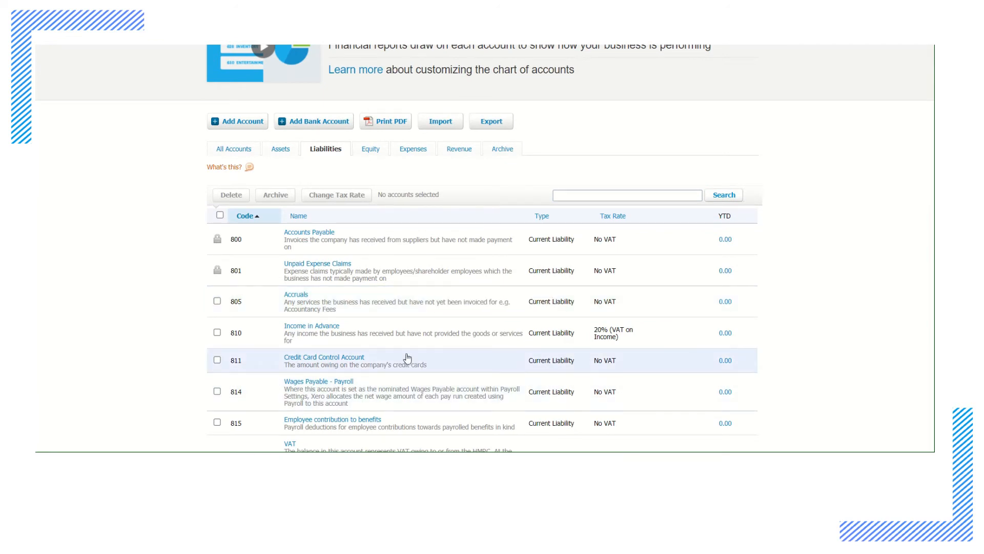
Filter the list to expense accounts, view the Postage and Postal services account's details and close them without saving
click(413, 151)
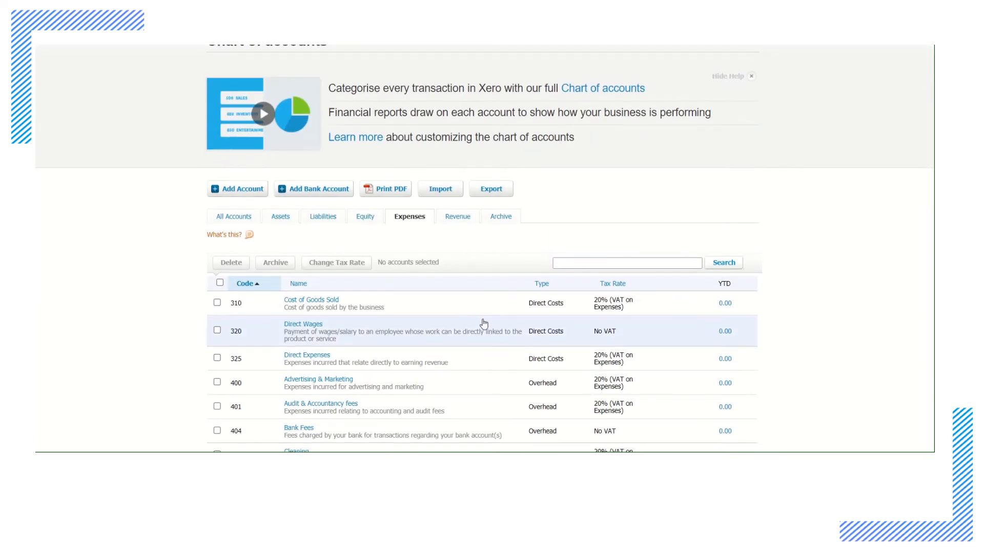
scroll(483, 323, down, 5)
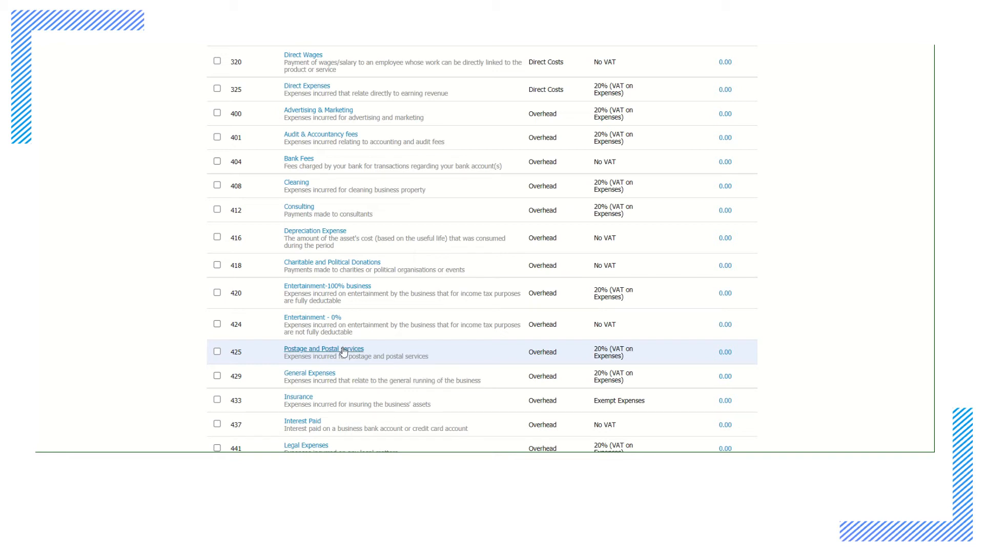
click(343, 351)
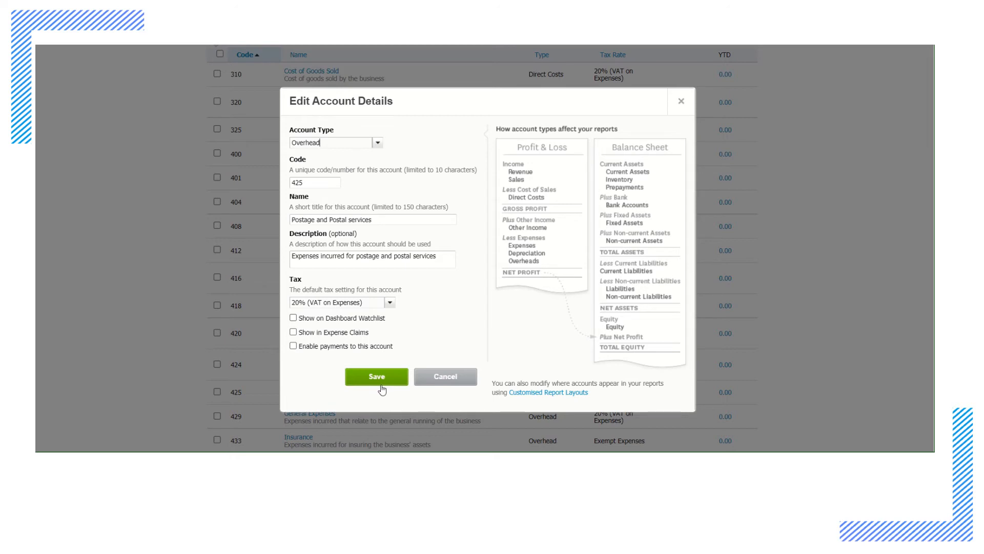
click(449, 380)
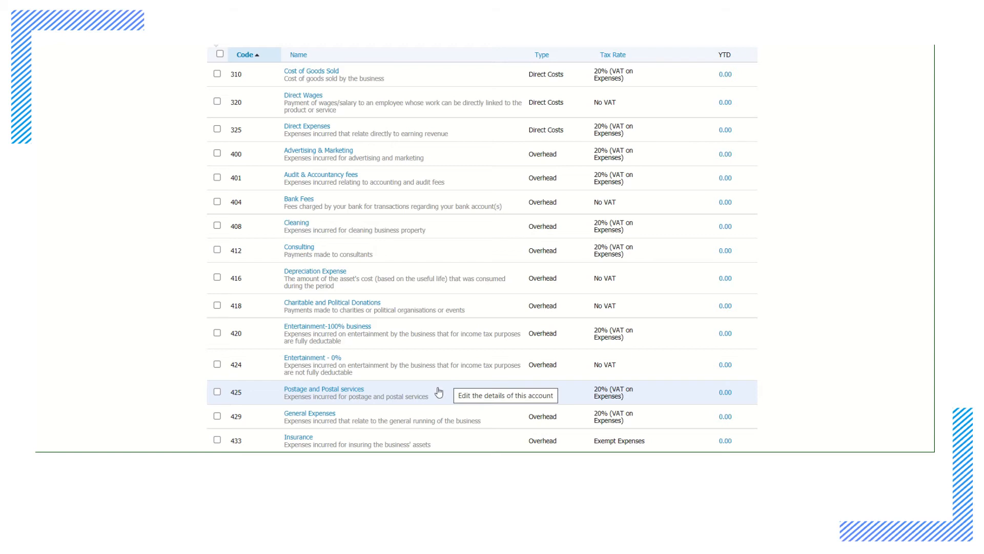
Select the Postage and Postal services account, start deleting it and cancel the deletion
click(217, 392)
scroll(241, 395, up, 4)
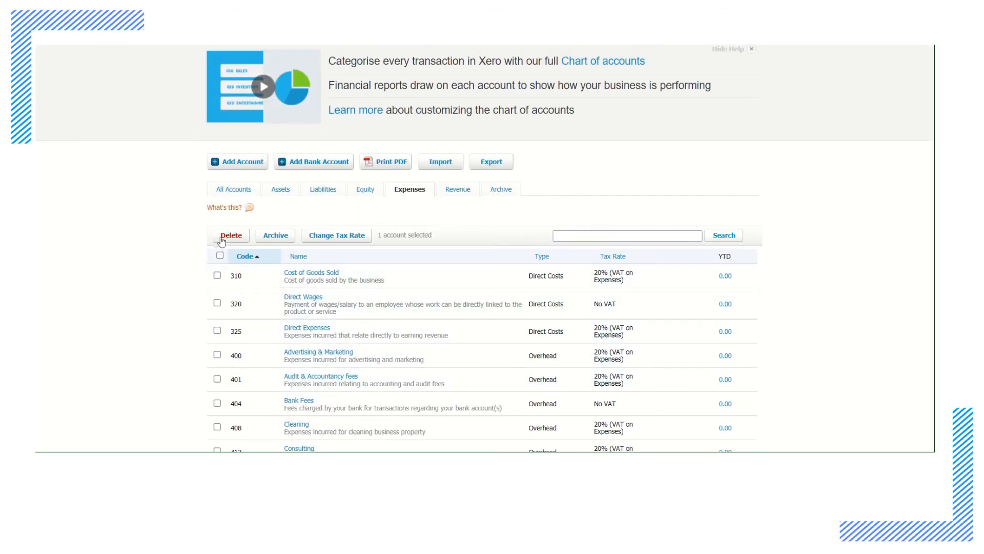
click(232, 237)
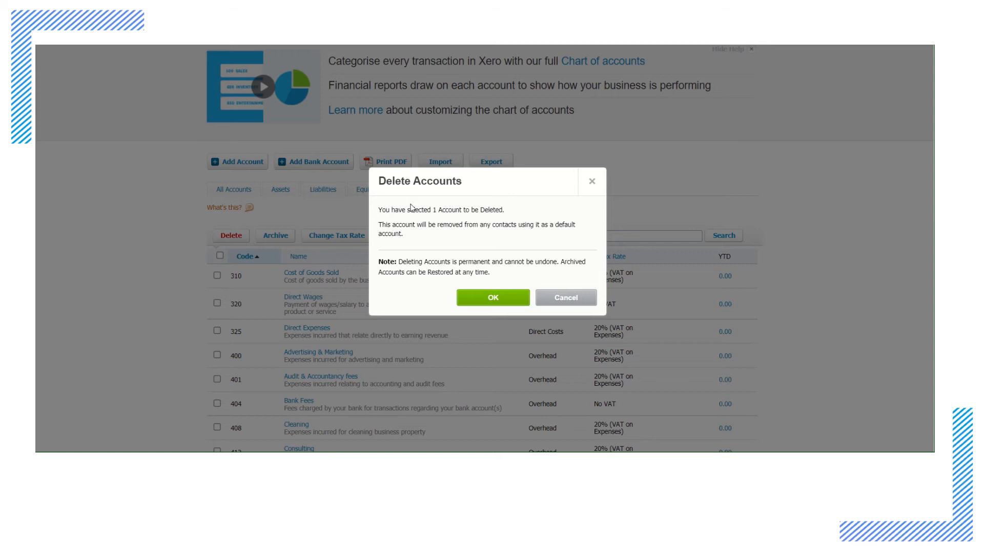
click(574, 303)
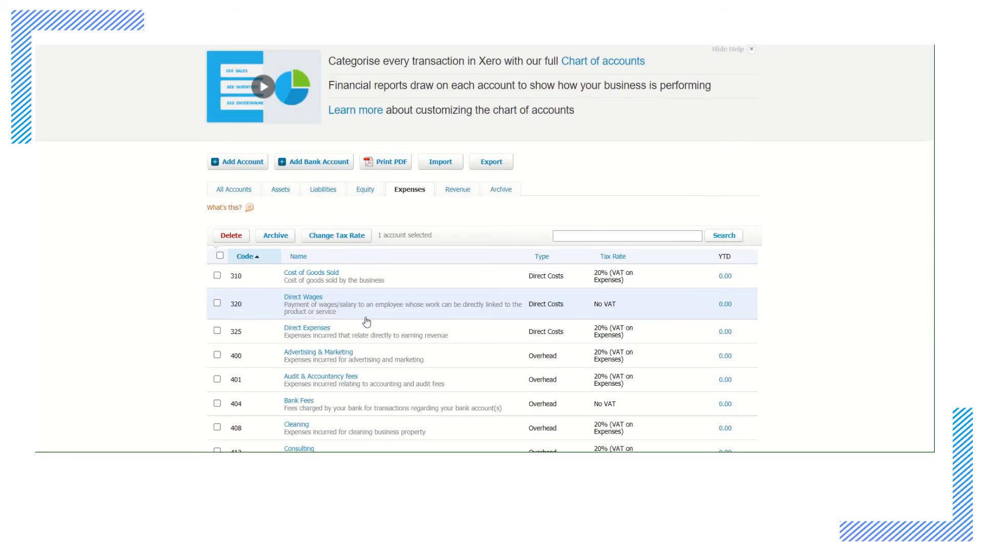
scroll(371, 305, down, 4)
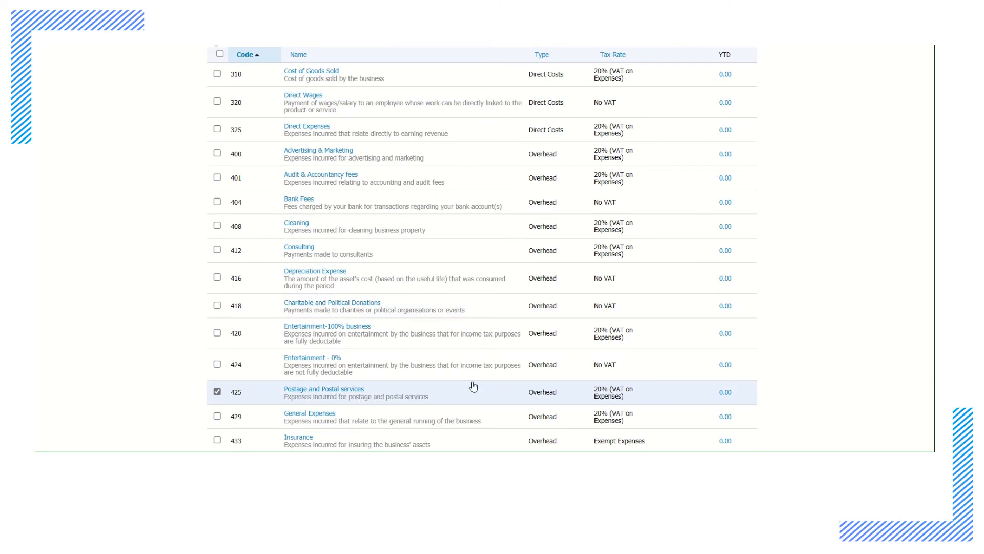
scroll(472, 386, up, 6)
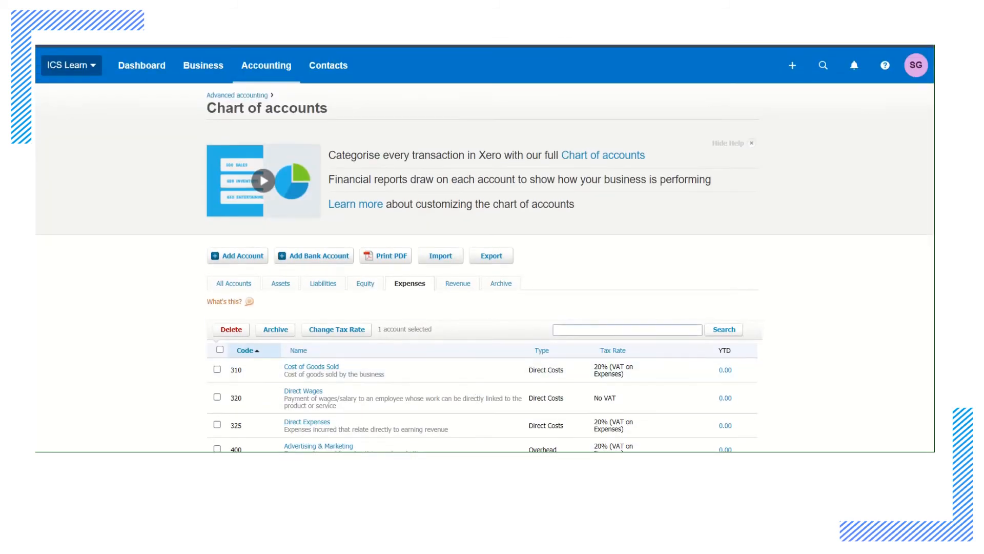